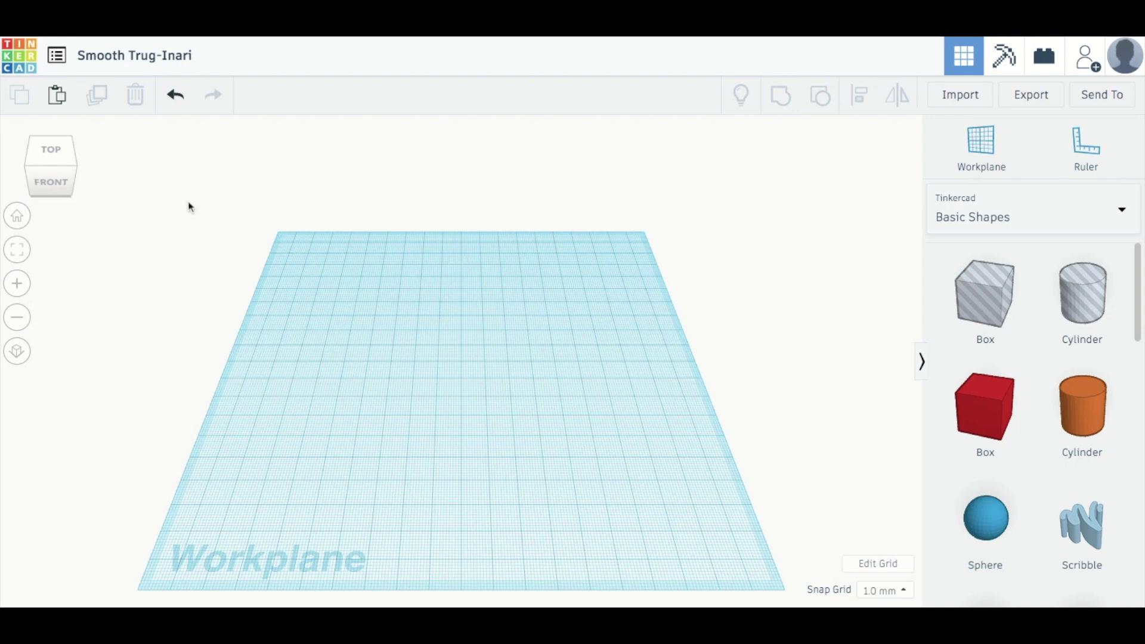
Examine the empty workplane from the top, back and left viewpoints, and return to the front view
left_click(59, 155)
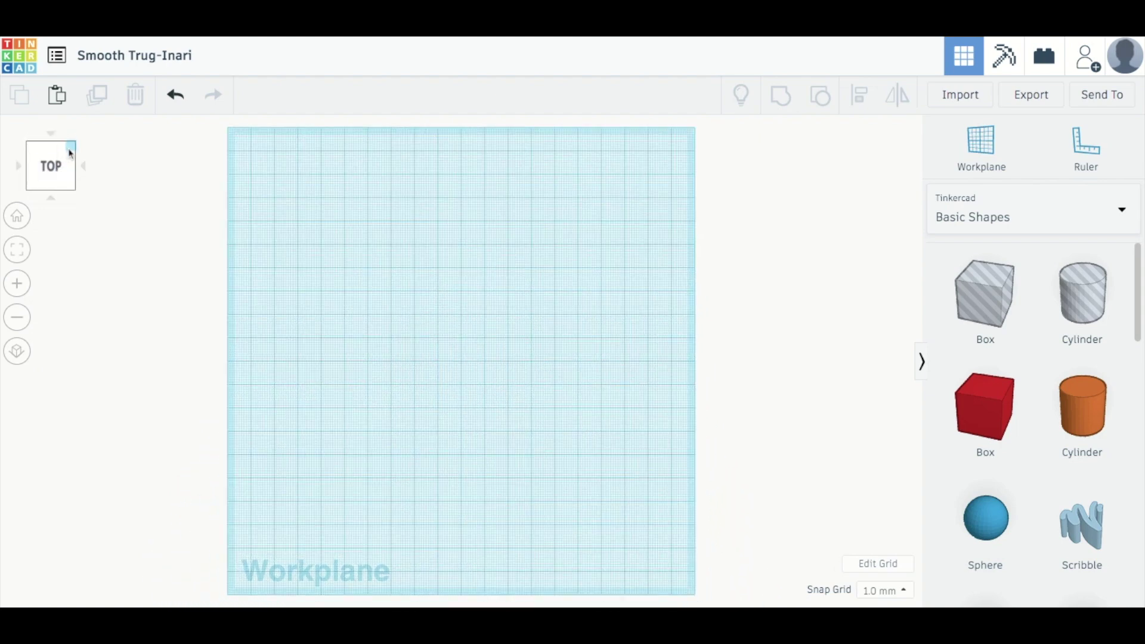
left_click(70, 153)
left_click(70, 154)
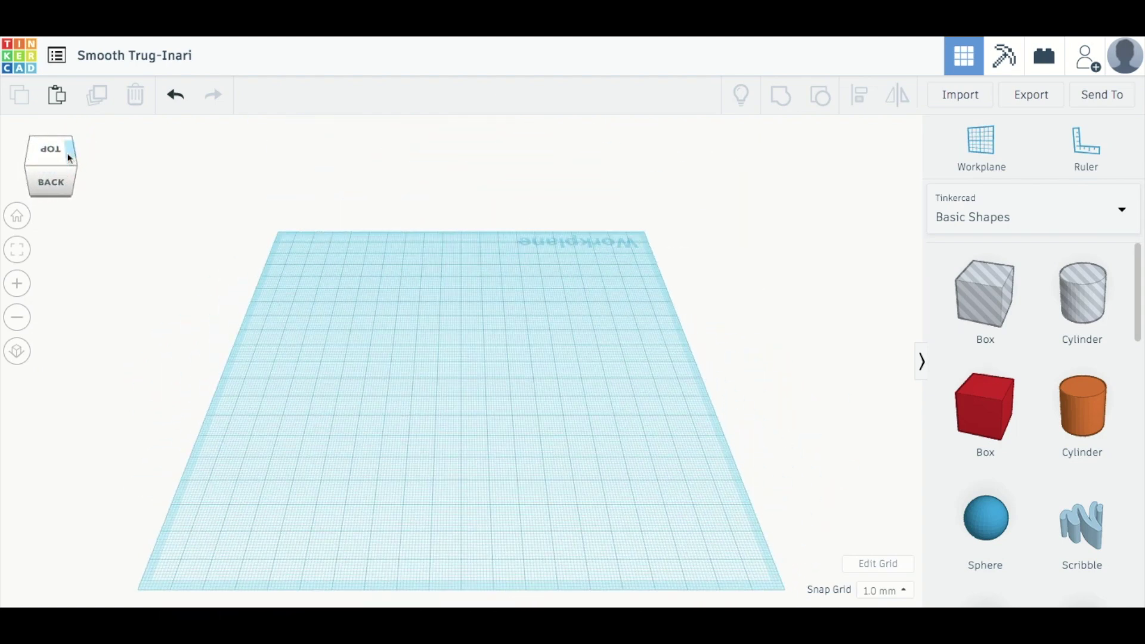
left_click(76, 157)
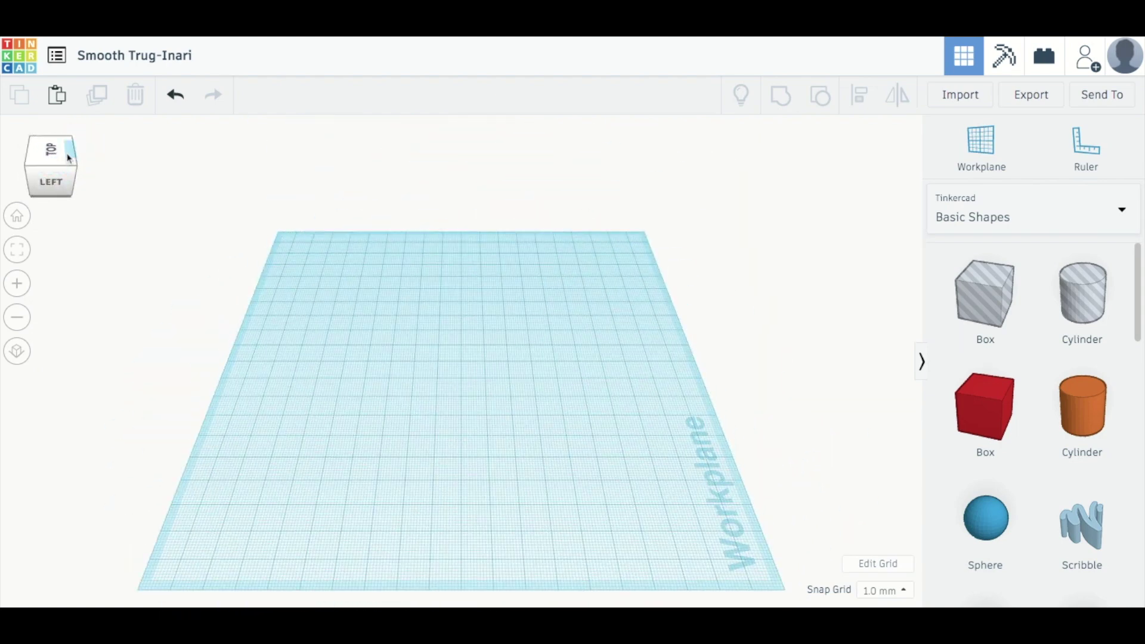
left_click(69, 158)
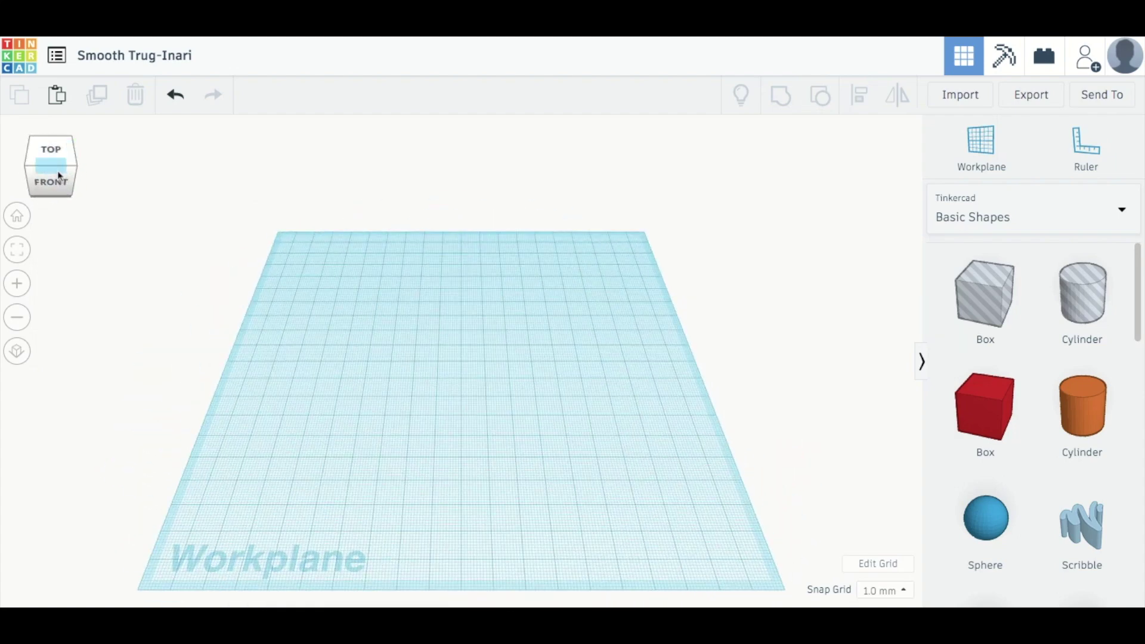
mouse_move(60, 176)
left_mouse_down()
mouse_move(61, 153)
mouse_move(52, 168)
left_mouse_up()
left_click(51, 168)
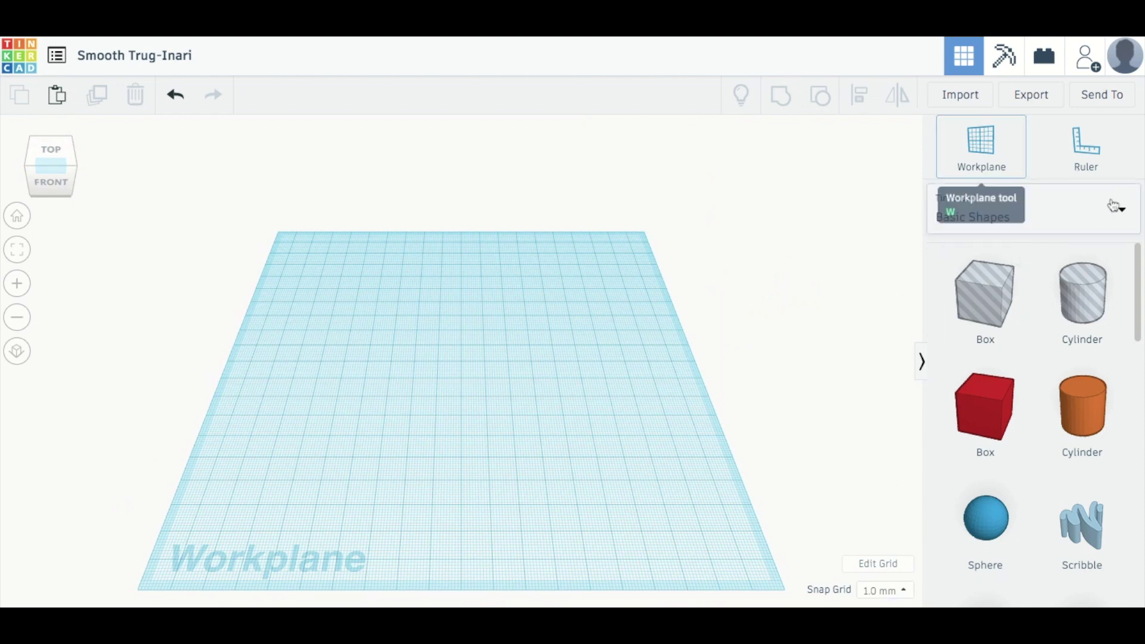
Place a solid red box from the Basic Shapes near the middle of the workplane and shift it slightly toward the front
left_click(1126, 215)
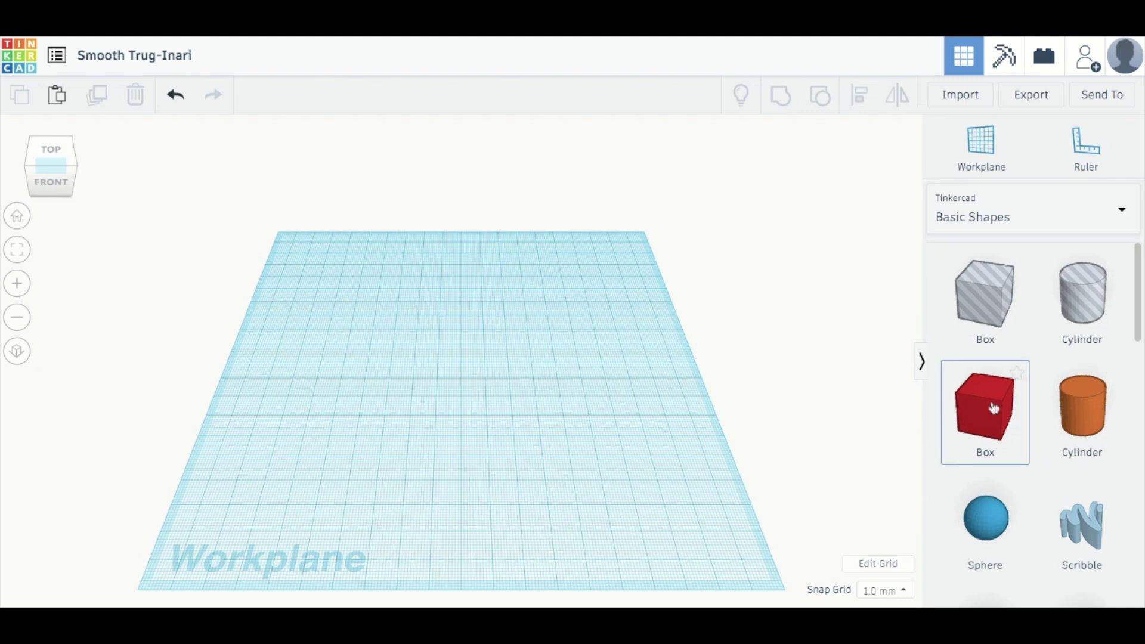
left_click_drag(994, 409, 452, 360)
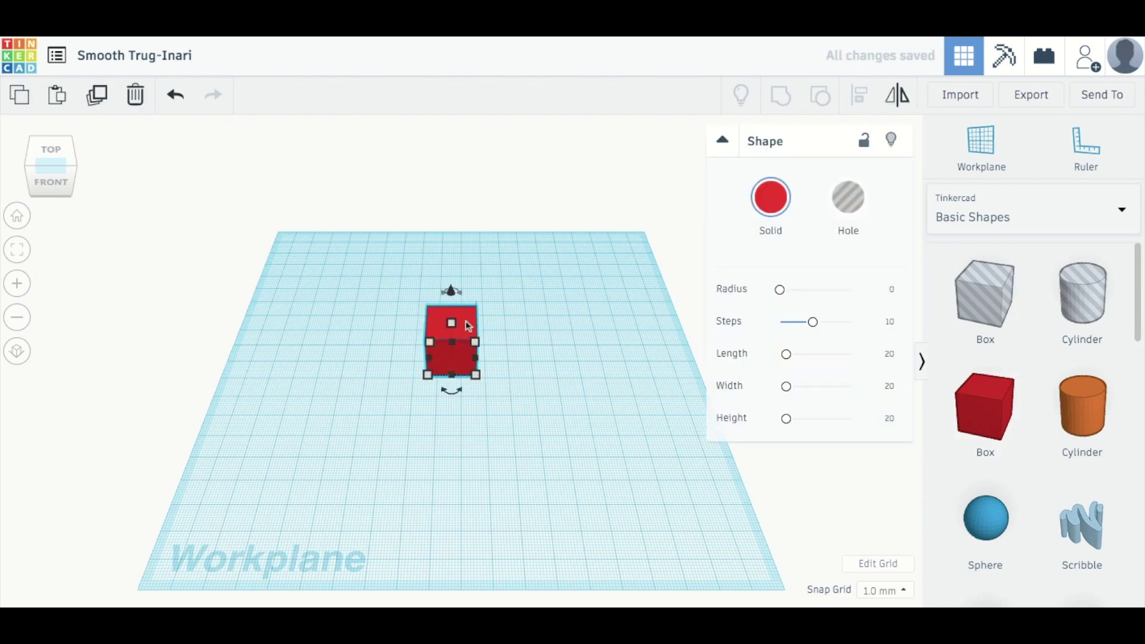
mouse_move(468, 325)
left_mouse_down()
mouse_move(534, 330)
mouse_move(472, 325)
mouse_move(473, 372)
mouse_move(418, 379)
mouse_move(455, 327)
mouse_move(481, 317)
mouse_move(463, 333)
mouse_move(476, 346)
left_mouse_up()
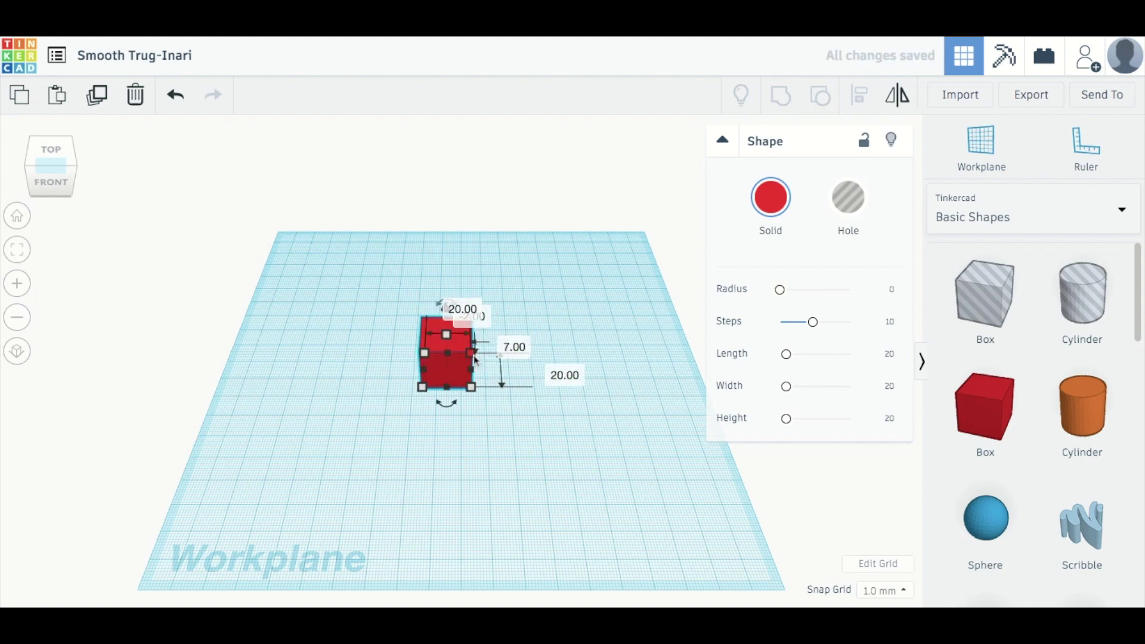
Enlarge the box's base to about 26 by 24 mm and make it slightly taller, keeping it resting on the workplane
left_click(64, 169)
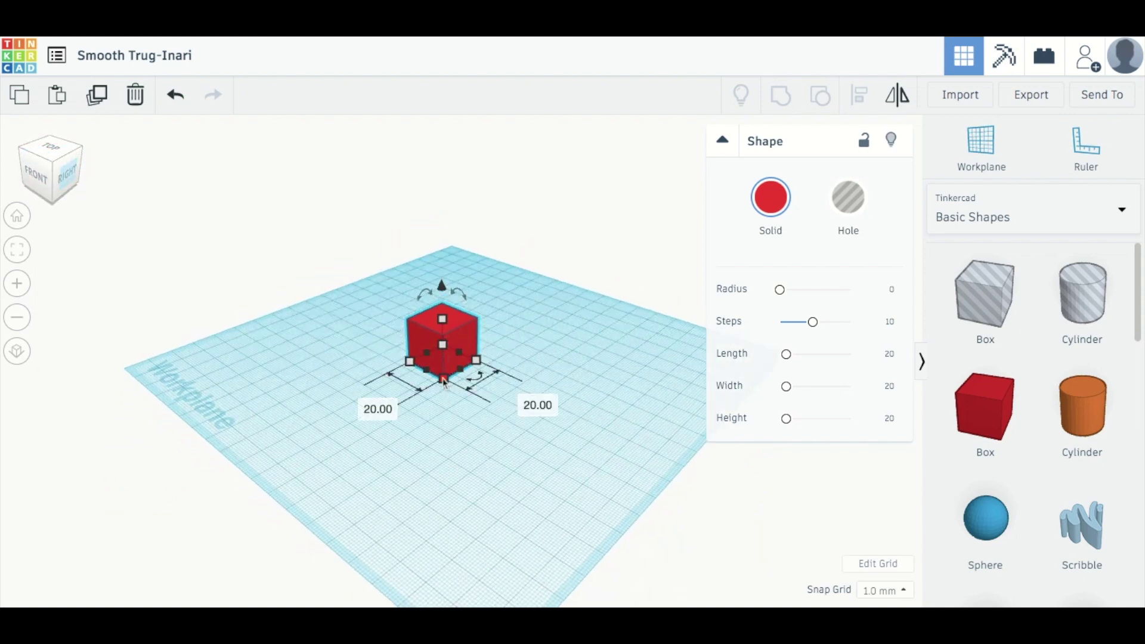
mouse_move(443, 380)
left_mouse_down()
mouse_move(433, 414)
mouse_move(387, 411)
mouse_move(460, 401)
mouse_move(447, 388)
left_mouse_up()
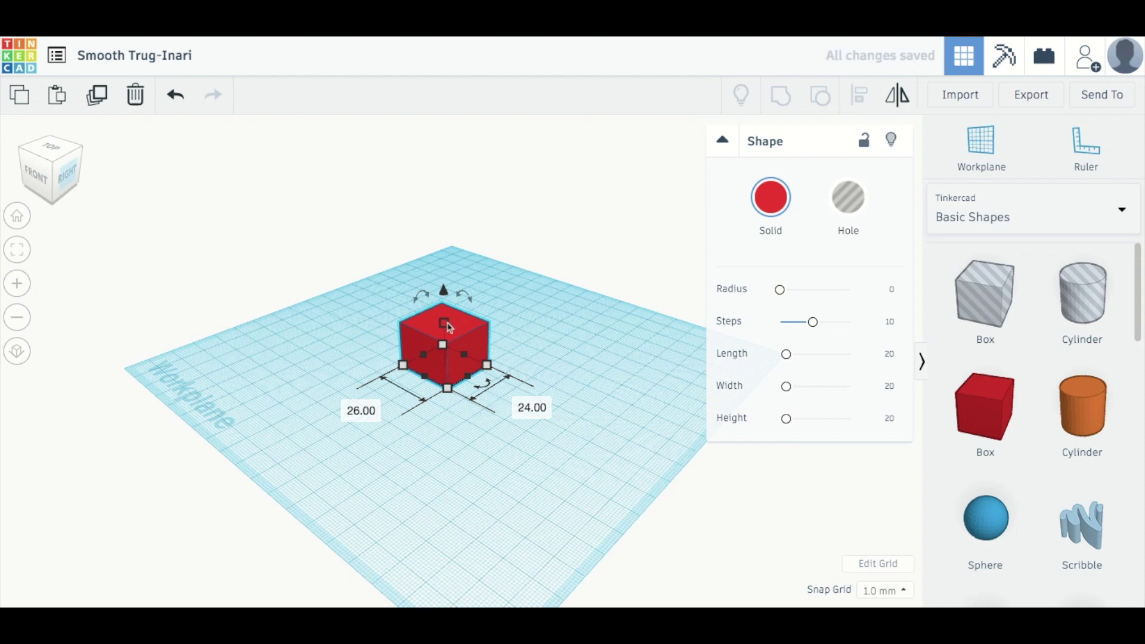
mouse_move(446, 325)
left_mouse_down()
mouse_move(448, 301)
mouse_move(448, 361)
mouse_move(448, 345)
left_mouse_up()
mouse_move(447, 292)
left_mouse_down()
mouse_move(444, 213)
mouse_move(443, 280)
left_mouse_up()
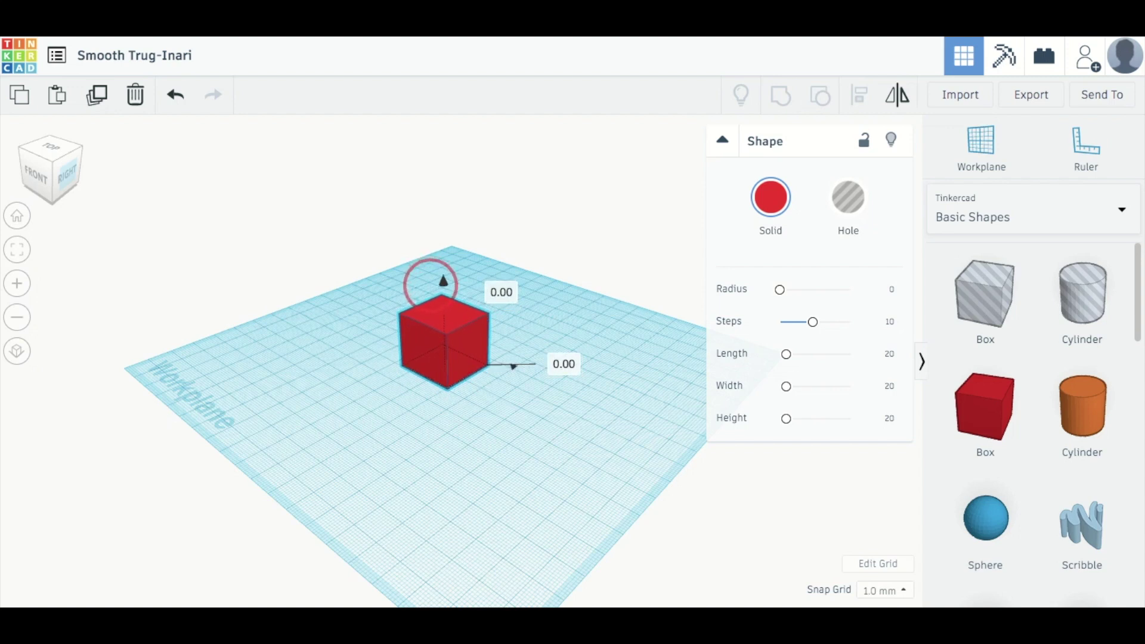
left_click_drag(443, 281, 443, 281)
Rotate the box around its vertical axis and both horizontal axes, turning it 45° in the last rotation
left_click_drag(486, 386, 497, 359)
mouse_move(477, 286)
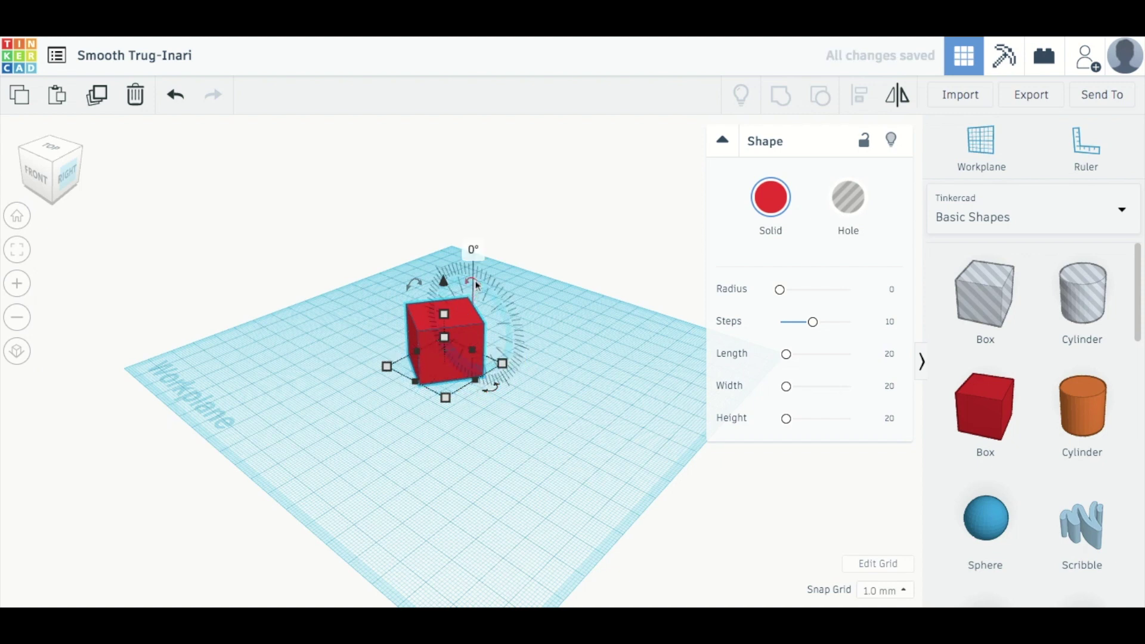
mouse_move(477, 286)
left_mouse_down()
mouse_move(504, 295)
mouse_move(486, 283)
left_mouse_up()
mouse_move(412, 262)
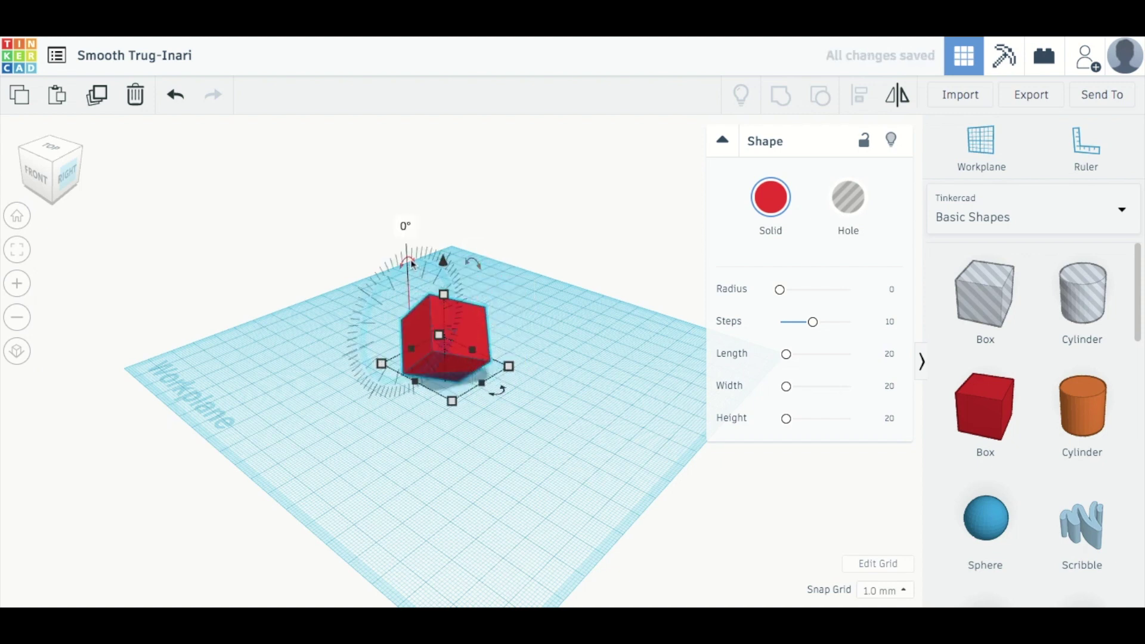
left_click_drag(411, 263, 379, 287)
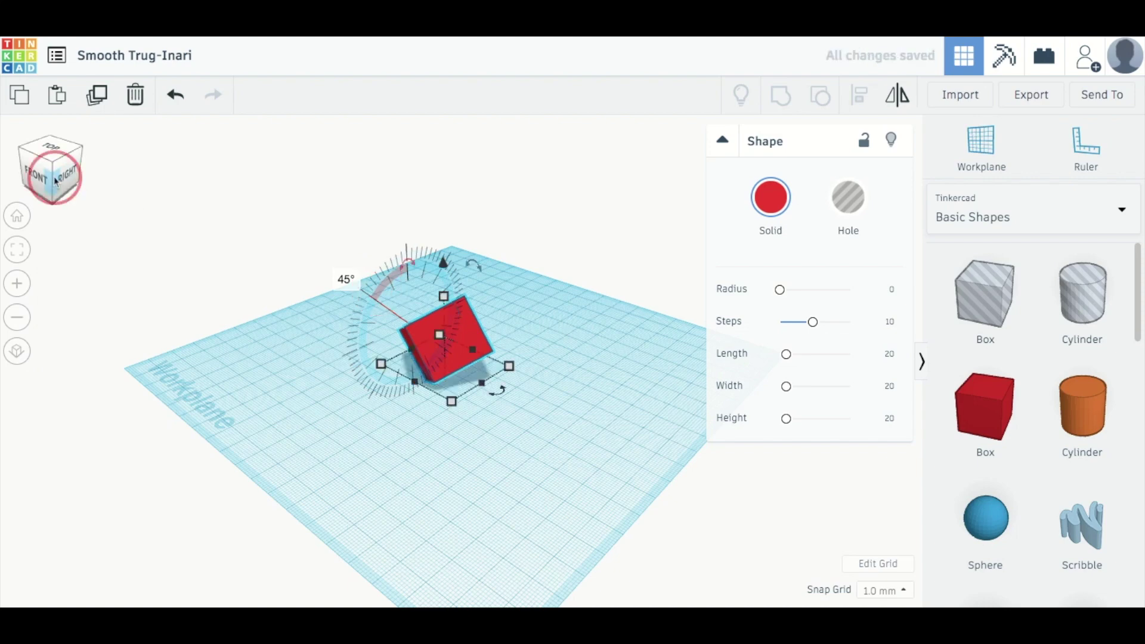
Lock the tilted box for editing and place a solid orange cylinder so that it partly overlaps the box
mouse_move(70, 188)
left_mouse_down()
mouse_move(55, 180)
mouse_move(92, 171)
mouse_move(129, 183)
mouse_move(107, 191)
mouse_move(59, 172)
mouse_move(76, 183)
mouse_move(68, 179)
left_mouse_up()
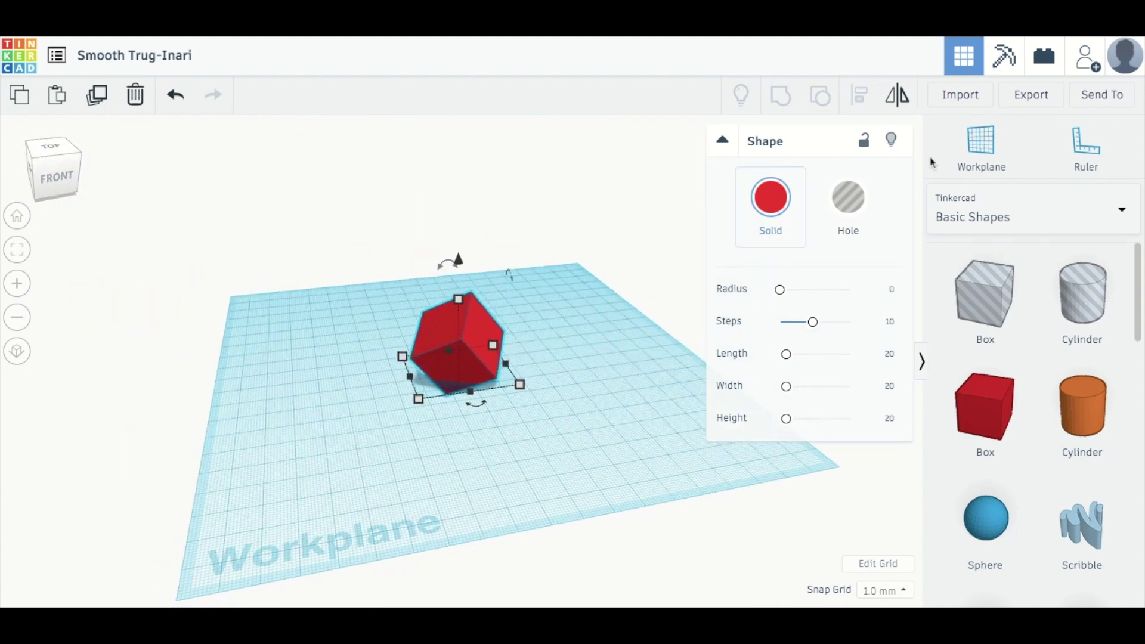
left_click(863, 143)
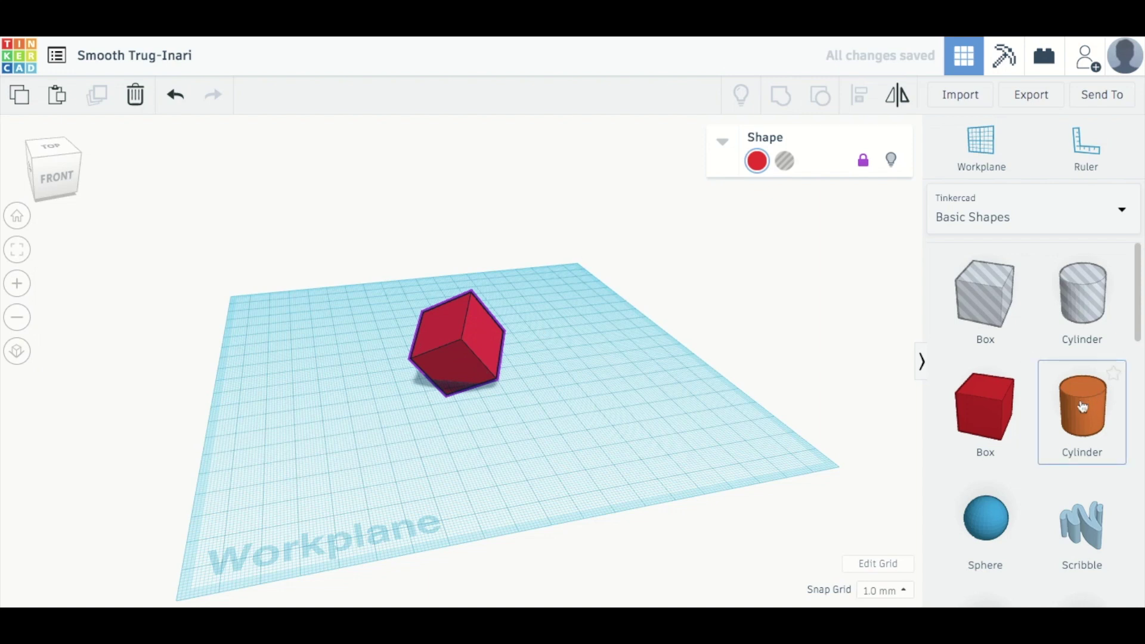
left_click_drag(1083, 407, 526, 333)
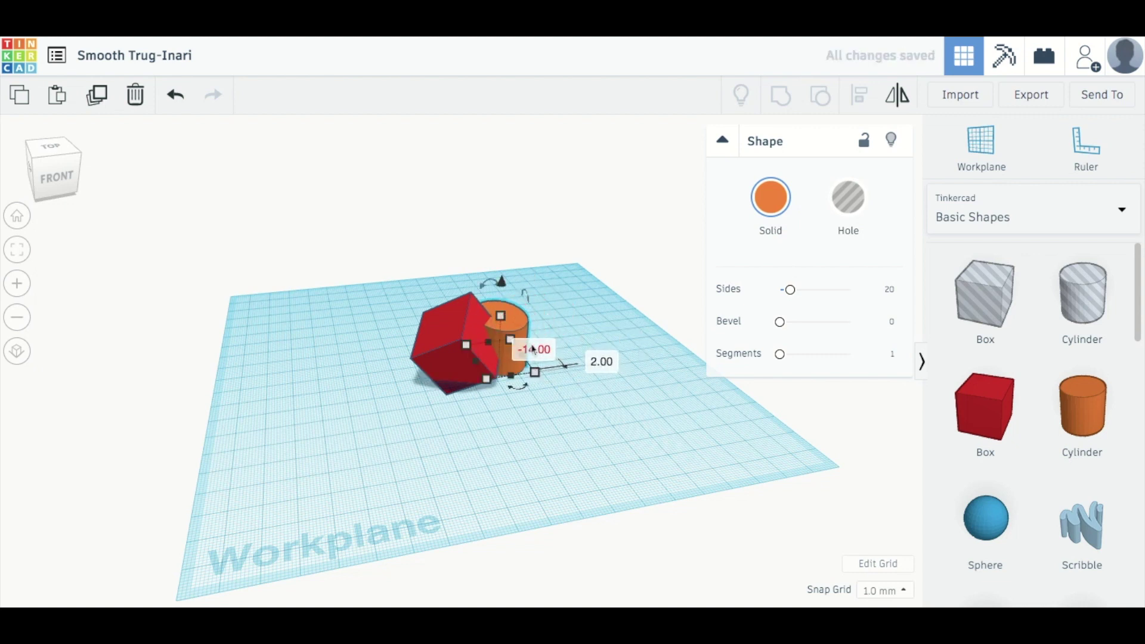
left_click(506, 439)
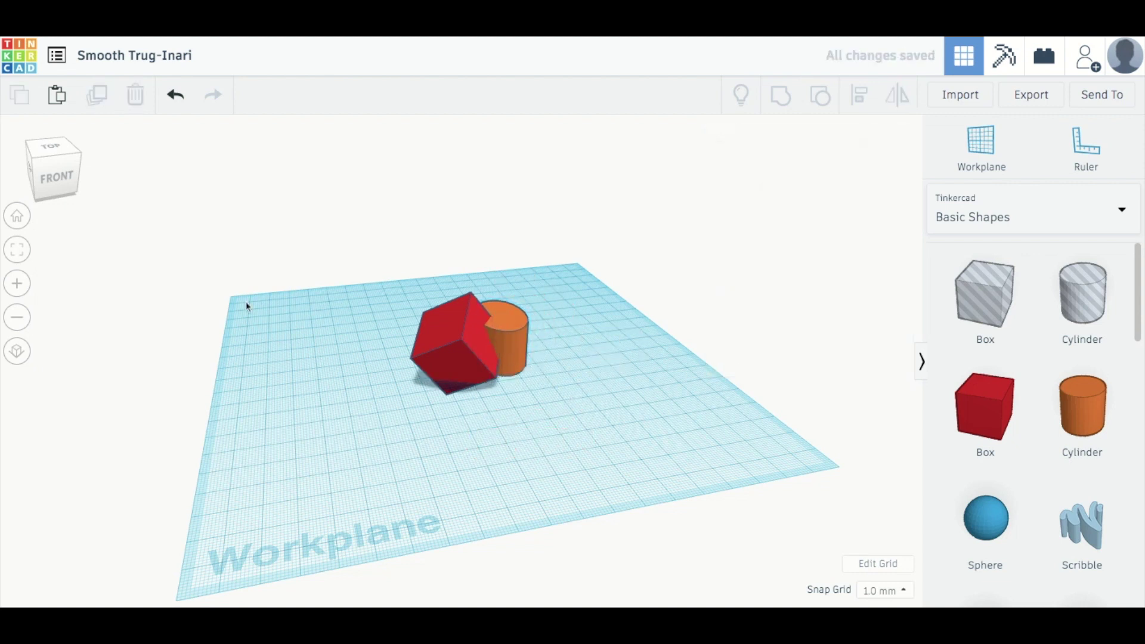
Inspect the overlapping shapes from the back and unlock the red box
left_click(63, 178)
left_click_drag(63, 177, 3, 179)
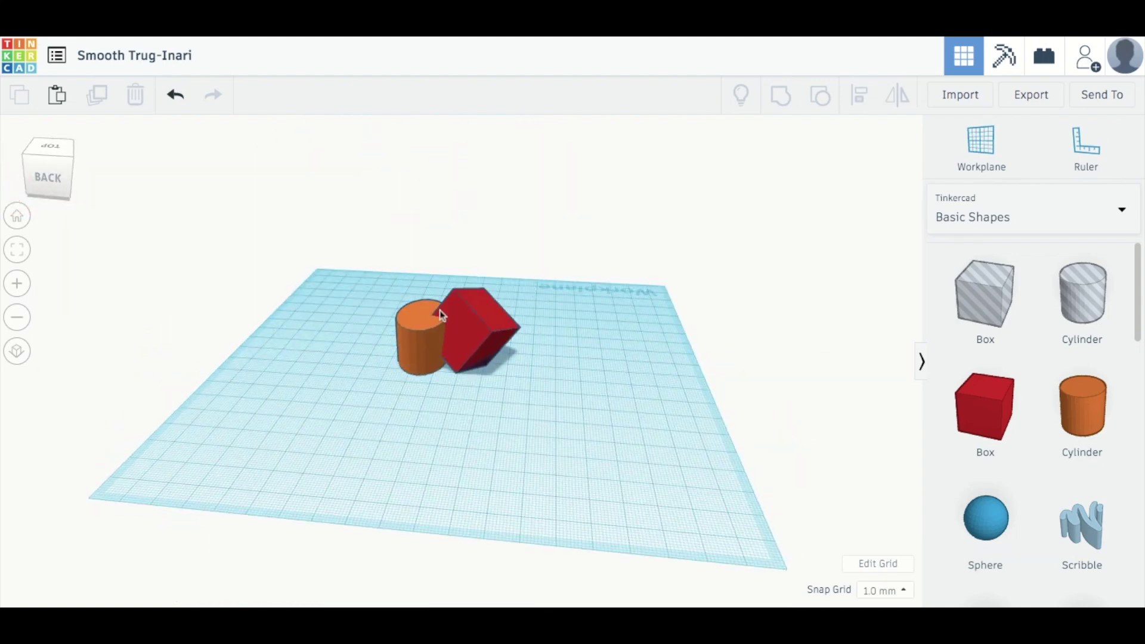
left_click(486, 324)
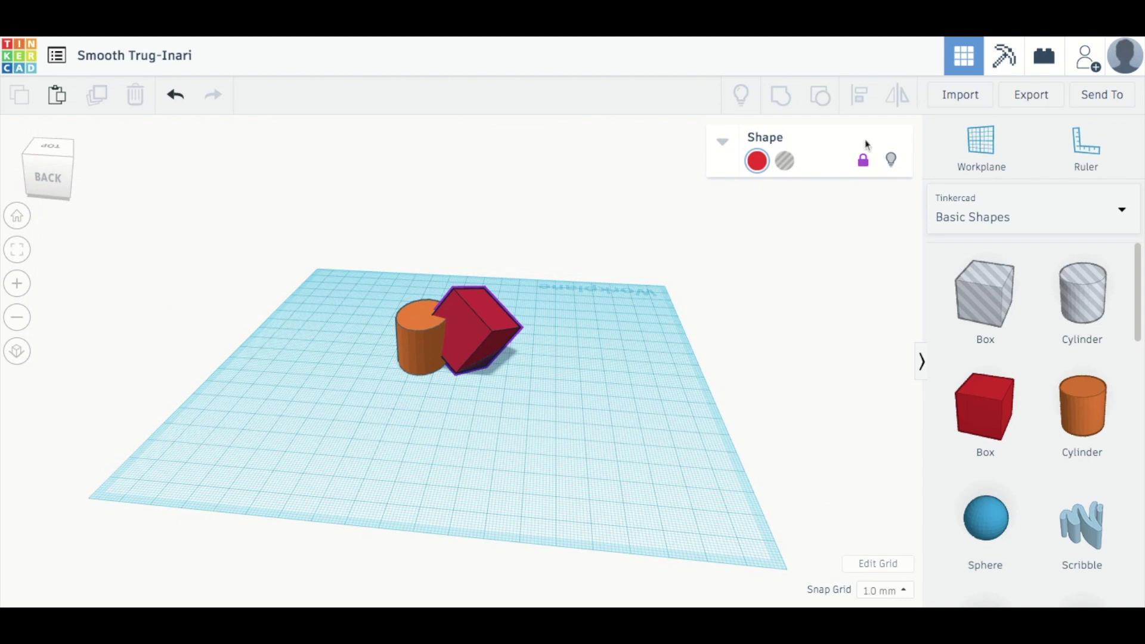
left_click(865, 162)
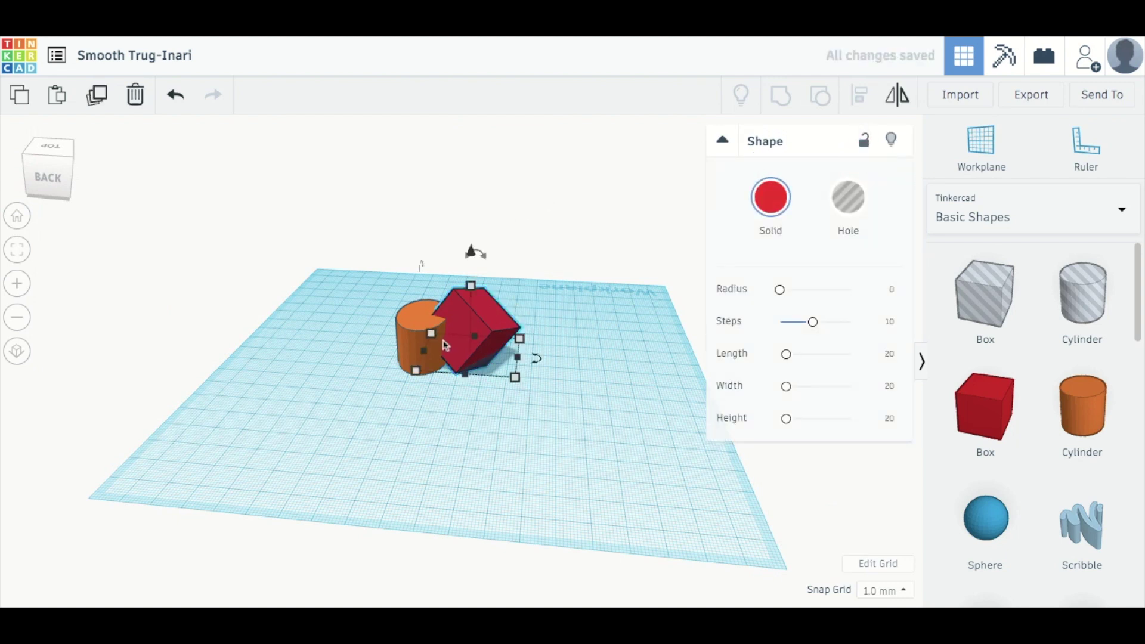
Group the red box and the orange cylinder into one shape and move the group a short distance across the workplane
left_click(543, 420)
mouse_move(539, 409)
left_mouse_down()
mouse_move(385, 281)
mouse_move(542, 412)
left_mouse_up()
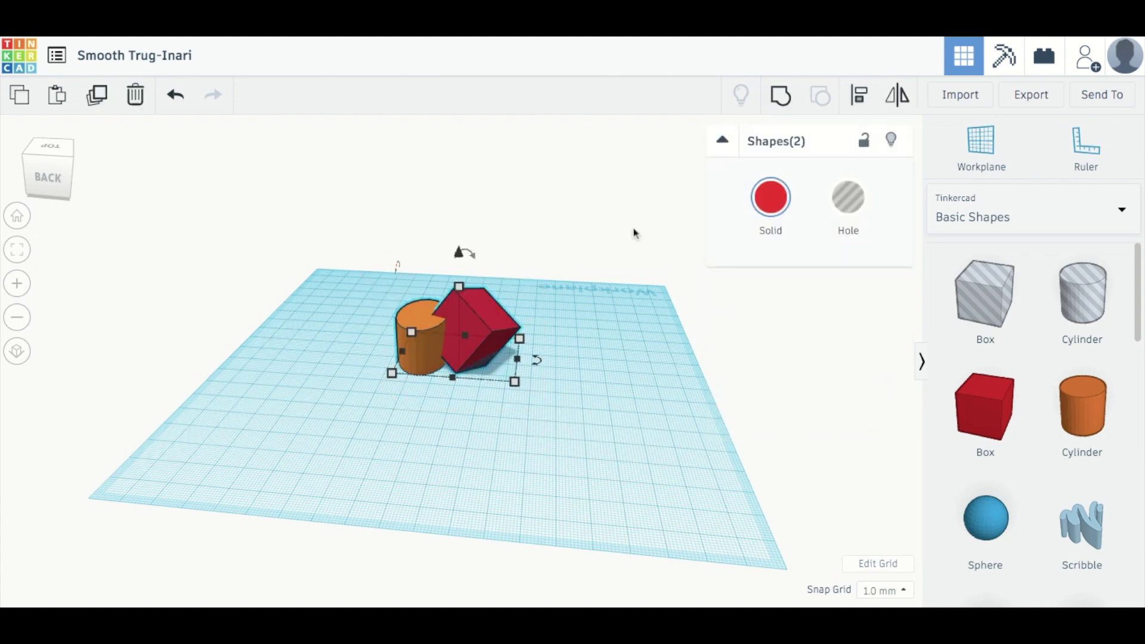
left_click(783, 99)
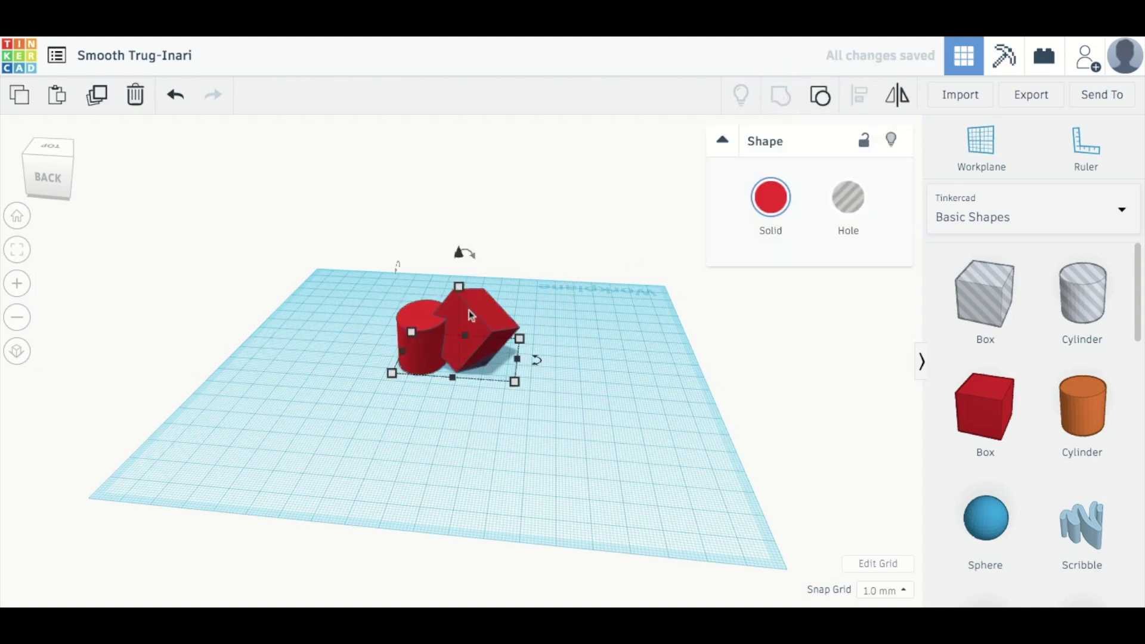
mouse_move(468, 320)
left_mouse_down()
mouse_move(538, 323)
mouse_move(495, 302)
mouse_move(469, 321)
mouse_move(473, 333)
mouse_move(490, 315)
mouse_move(479, 324)
left_mouse_up()
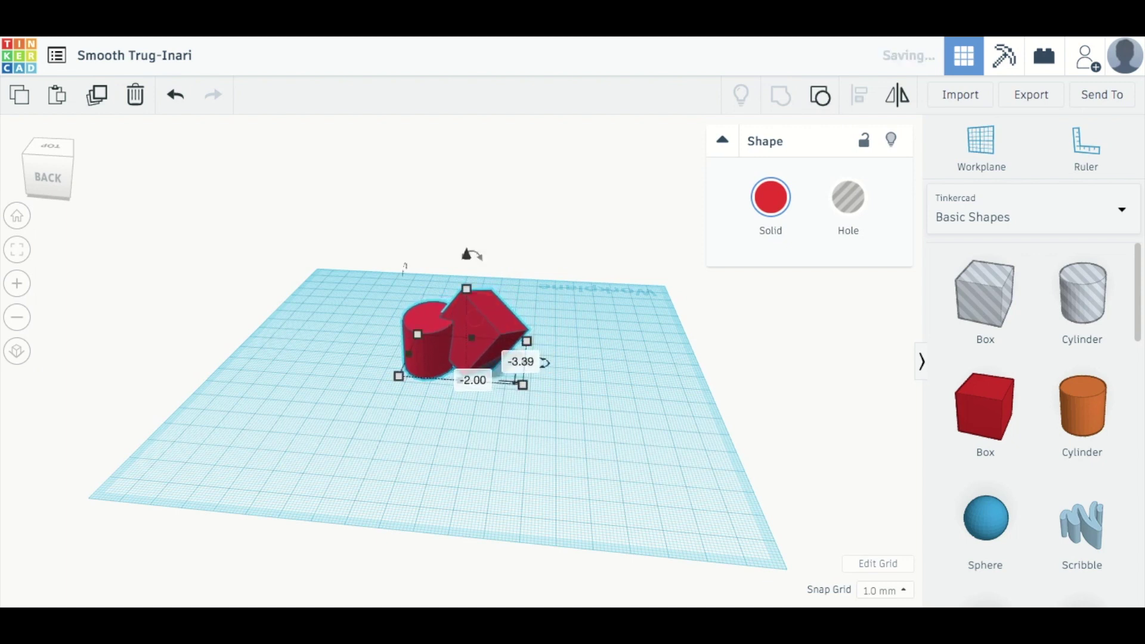
Hide the grouped shape and show it again
left_click(896, 139)
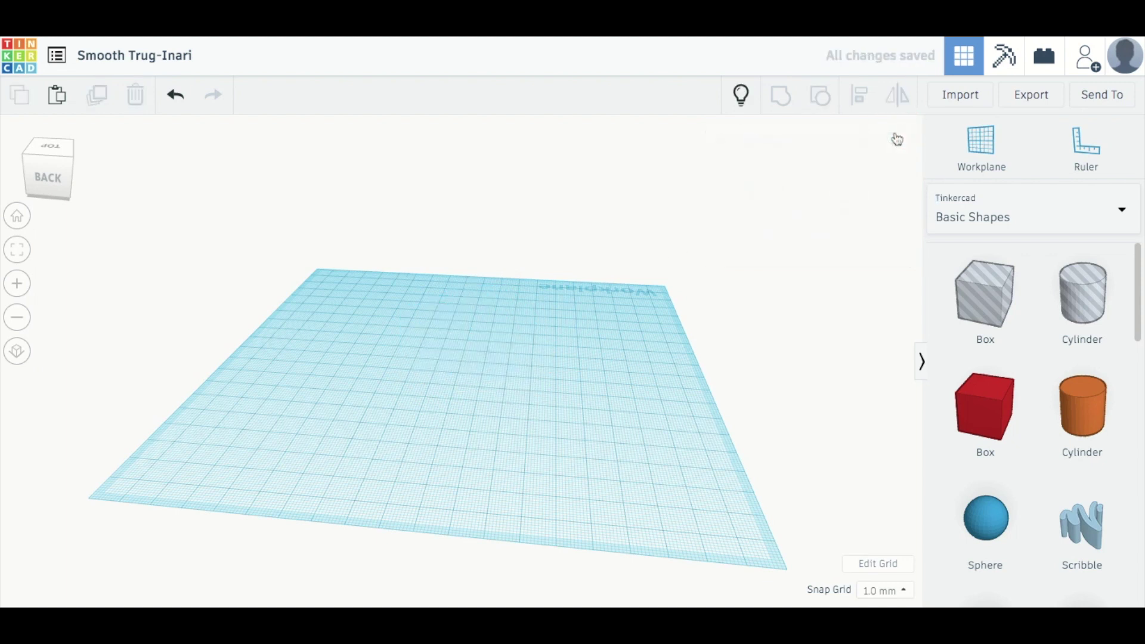
left_click(742, 97)
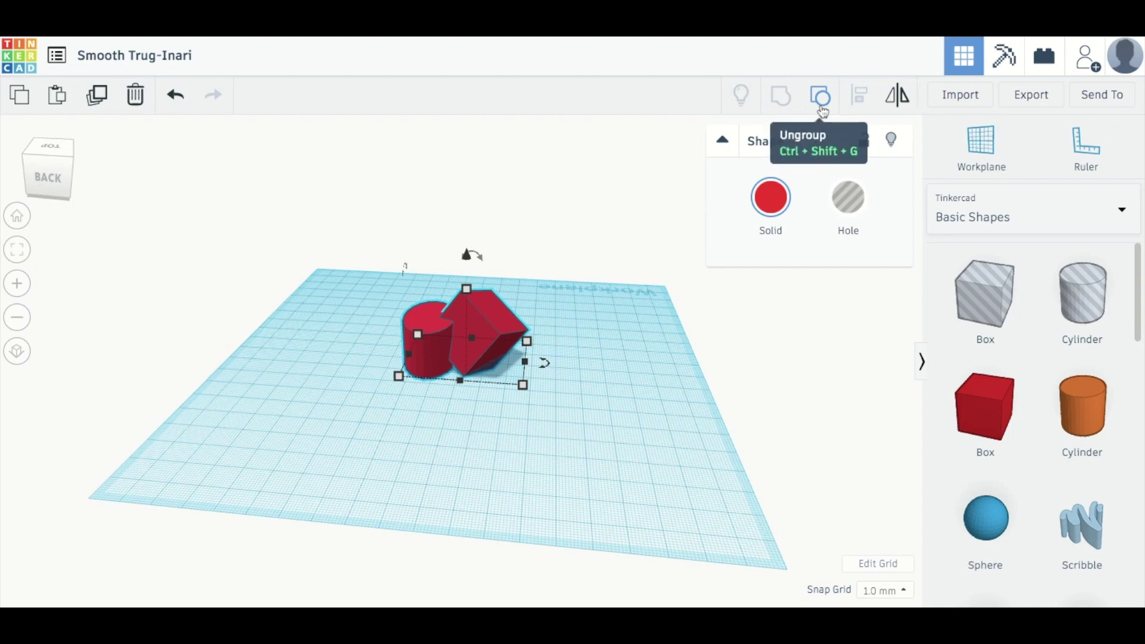
Ungroup the box and cylinder, and raise both shapes slightly above the workplane
left_click(821, 97)
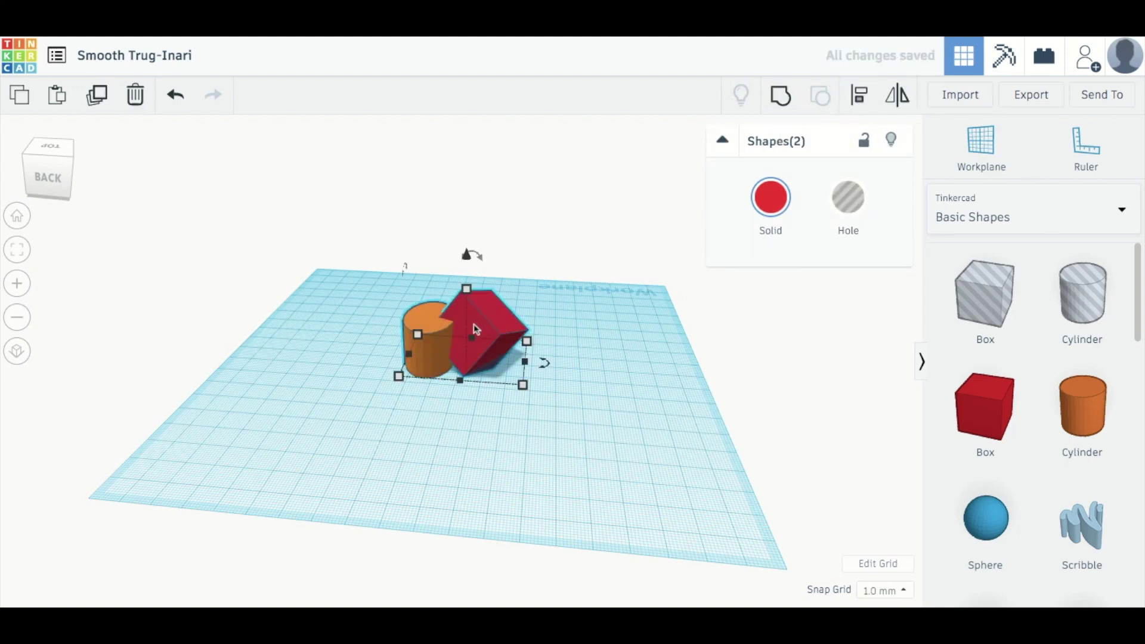
left_click(475, 328)
left_click_drag(467, 252, 467, 245)
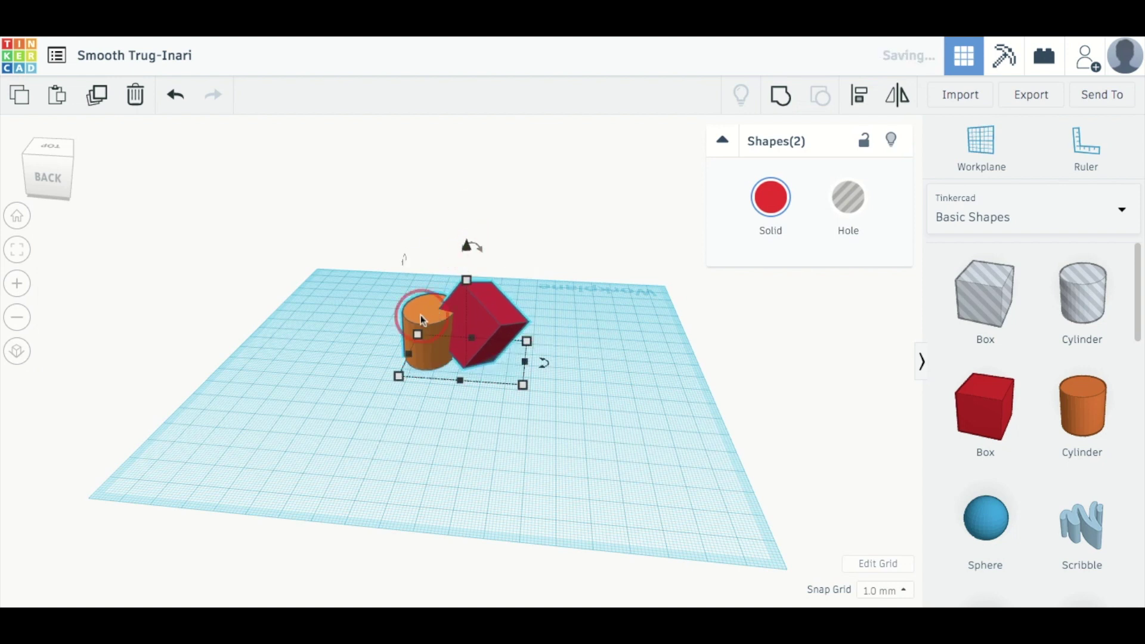
Lift only the red box and move it about 17 mm sideways so it sits on top of the cylinder, slightly overlapping it
left_click(588, 322)
left_click(483, 304)
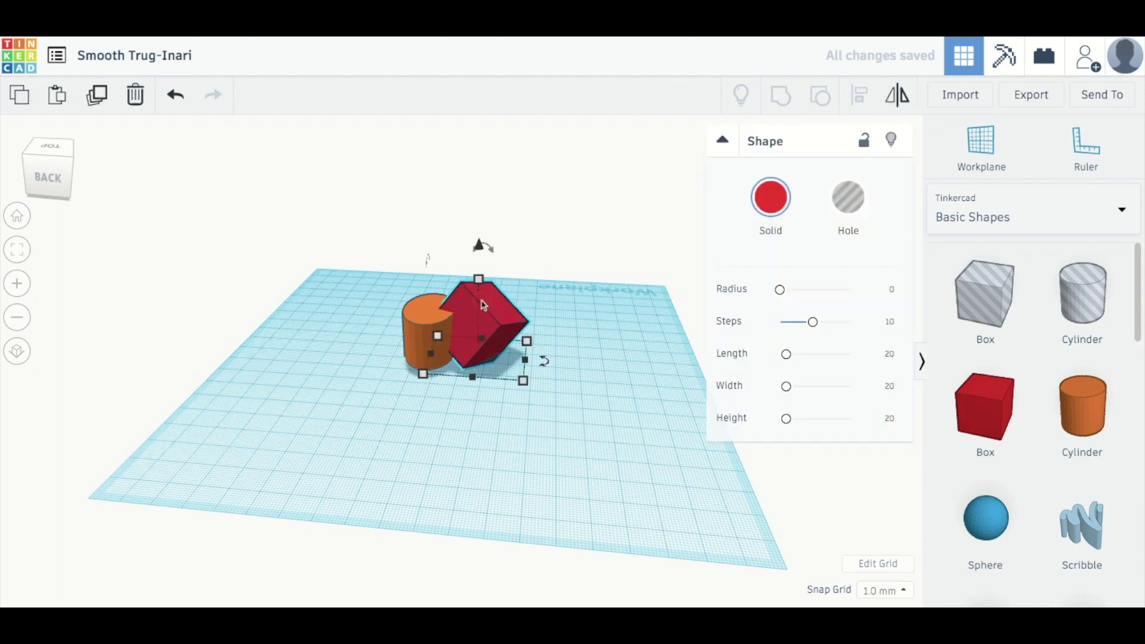
left_click_drag(481, 247, 481, 216)
left_click_drag(486, 268, 477, 275)
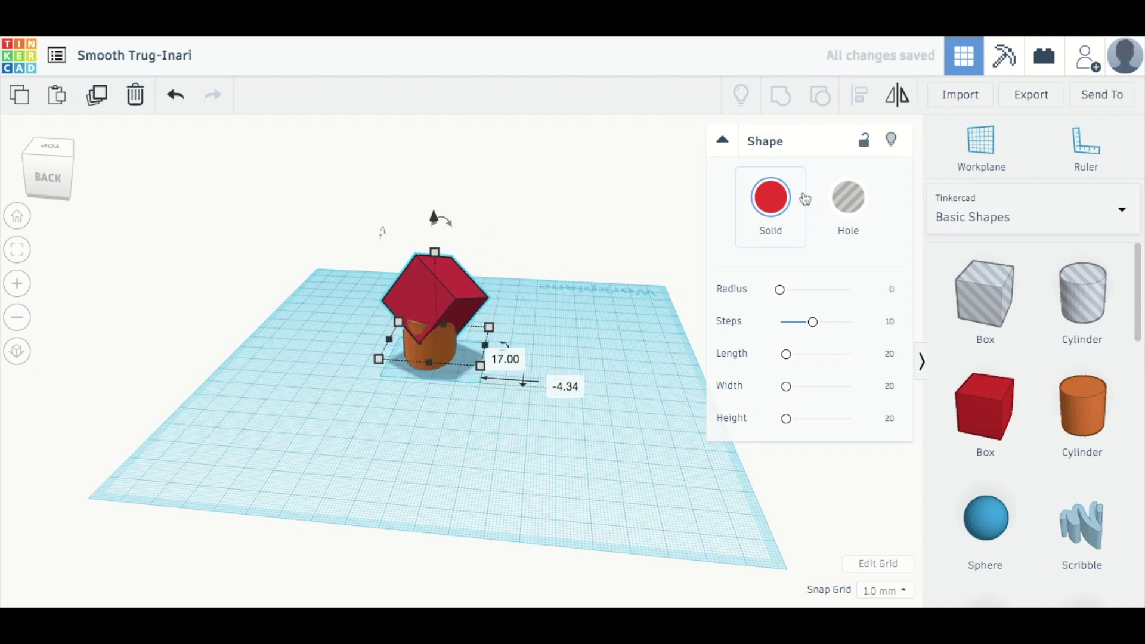
Group the stacked red box and orange cylinder into a single shape and inspect it from the back
left_click(519, 386)
left_click_drag(517, 392, 388, 259)
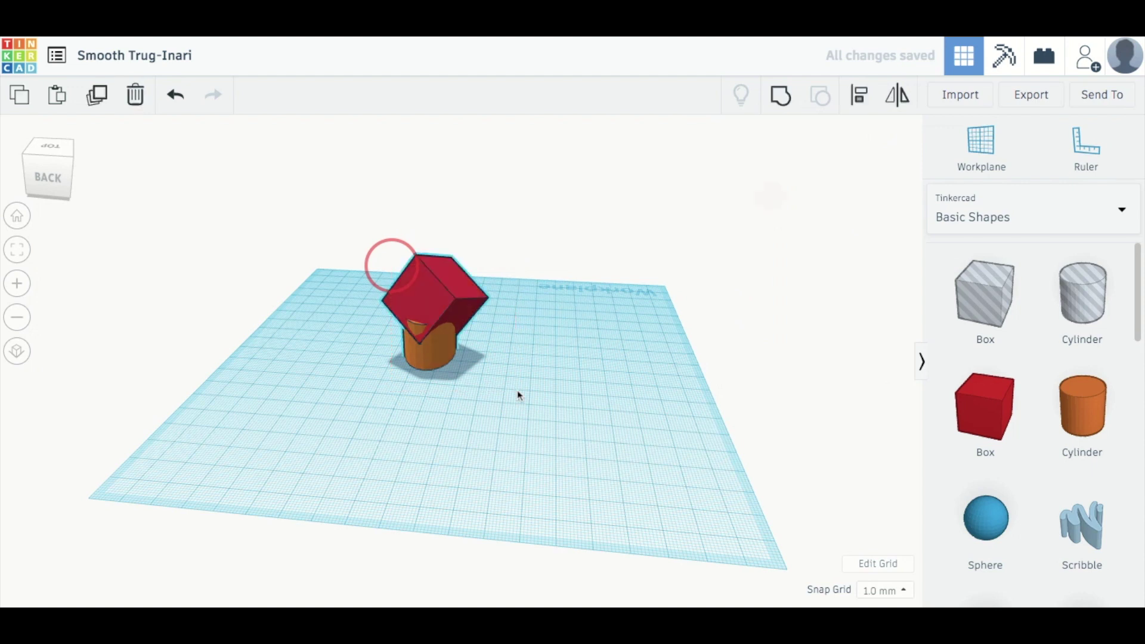
left_click(784, 103)
left_click(786, 103)
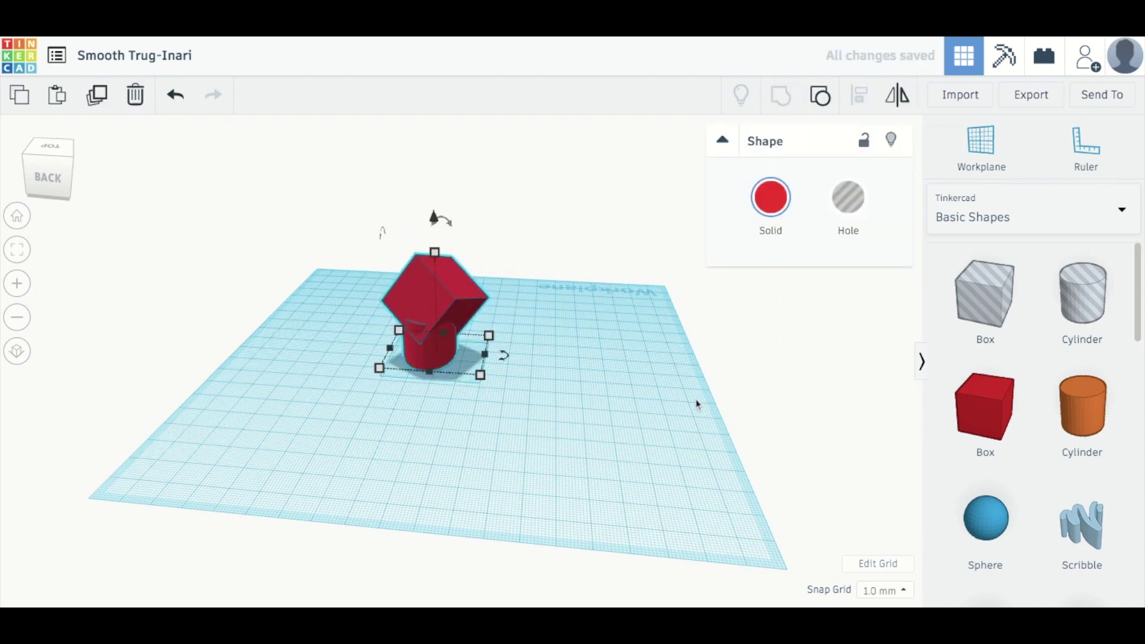
left_click(659, 435)
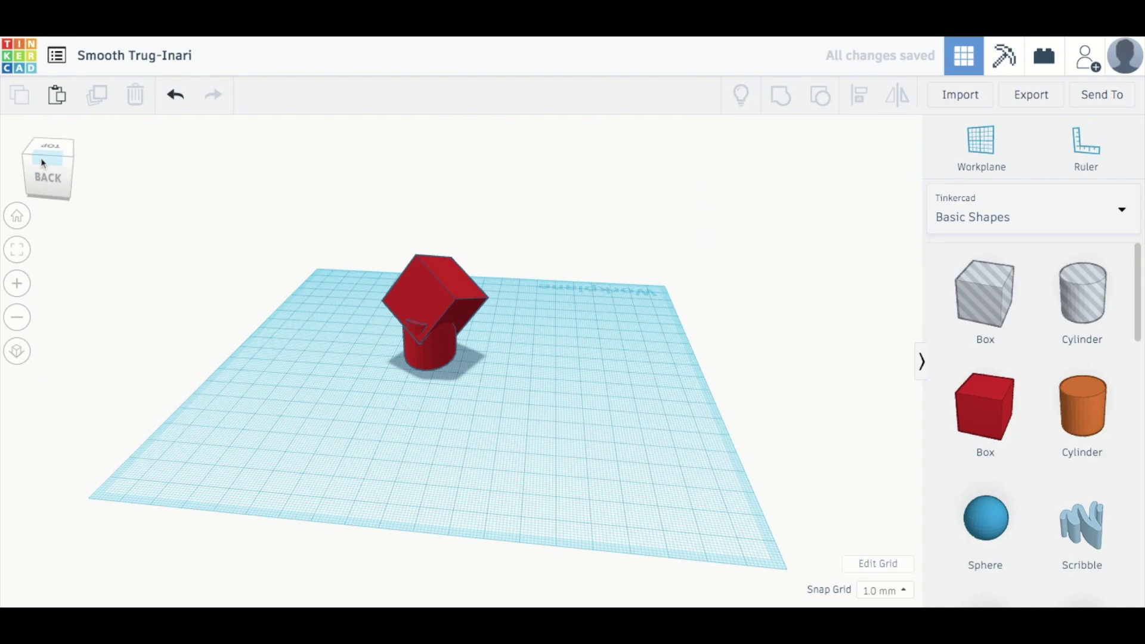
mouse_move(54, 171)
left_mouse_down()
mouse_move(12, 179)
mouse_move(56, 163)
mouse_move(56, 173)
mouse_move(90, 173)
mouse_move(87, 163)
mouse_move(84, 173)
mouse_move(49, 169)
left_mouse_up()
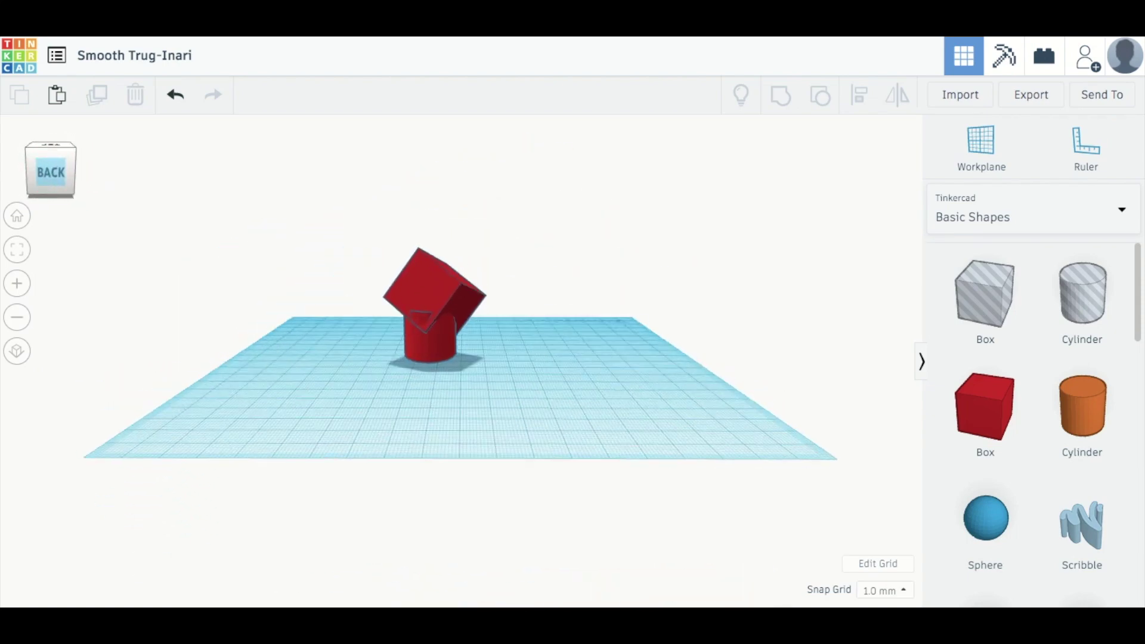